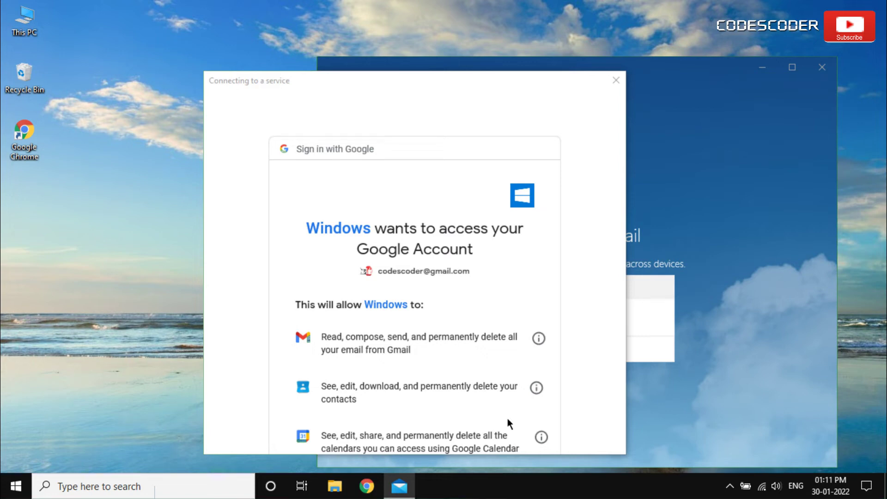
Allow Windows access to the Google account, then close the 0x80070490 error
scroll(508, 418, "down", 2)
scroll(507, 419, "down", 2)
scroll(507, 420, "down", 1)
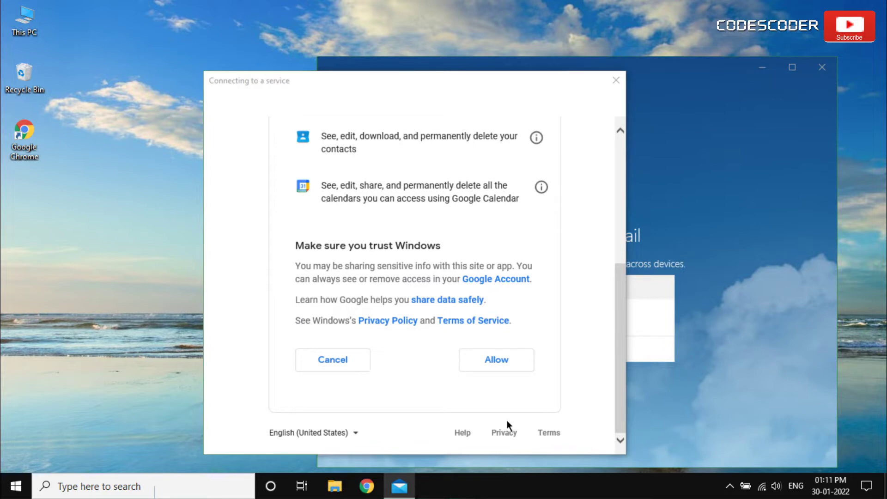
left_click(502, 362)
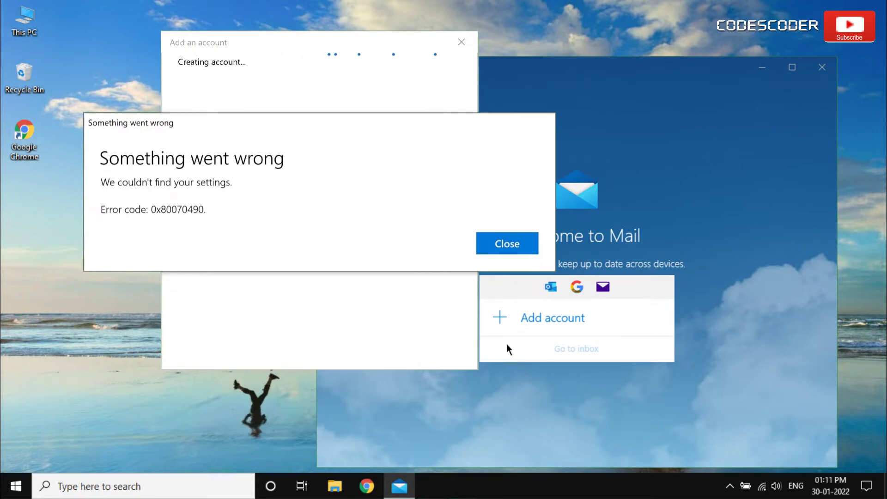
left_click(528, 243)
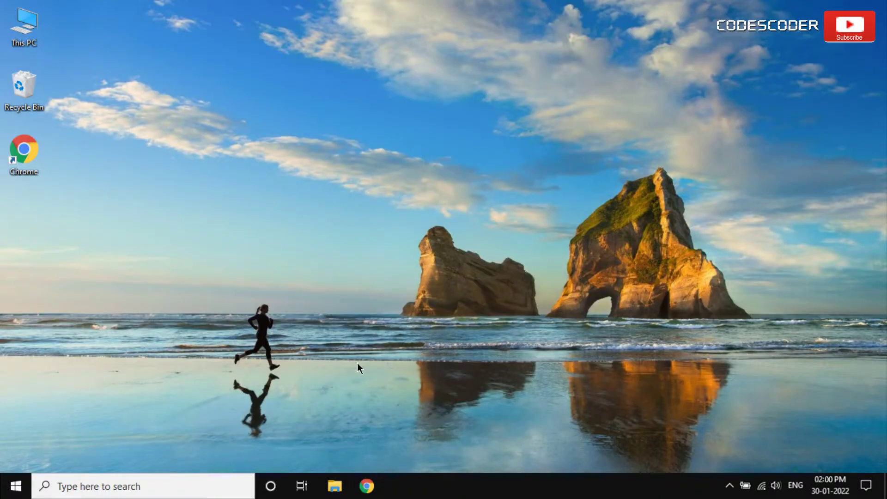
Search for 'command prompt' and run it as administrator
left_click(203, 484)
type("command prompt")
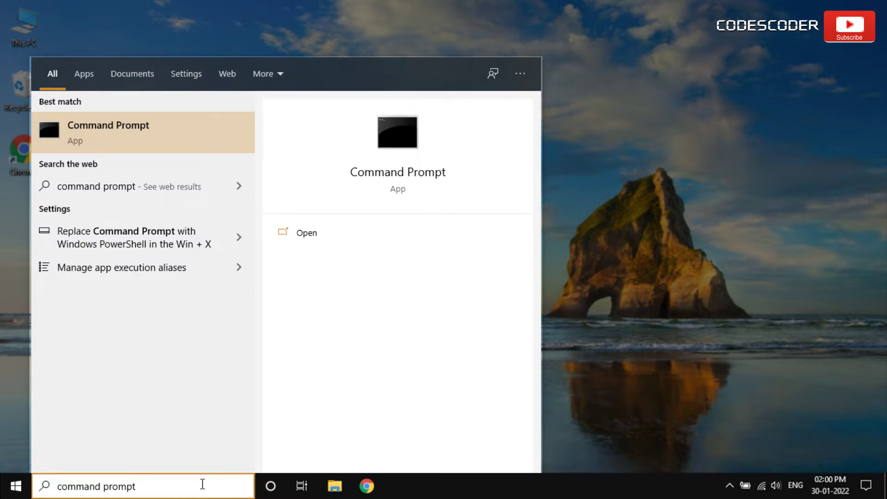
right_click(182, 145)
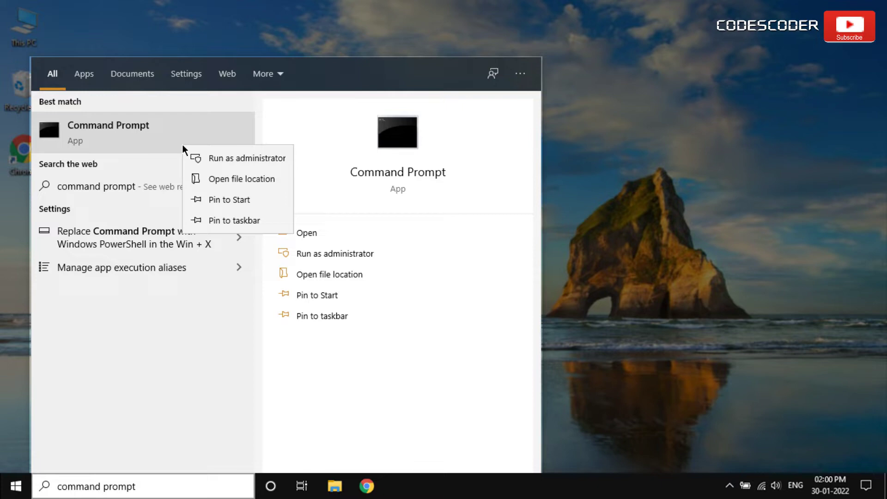
left_click(213, 156)
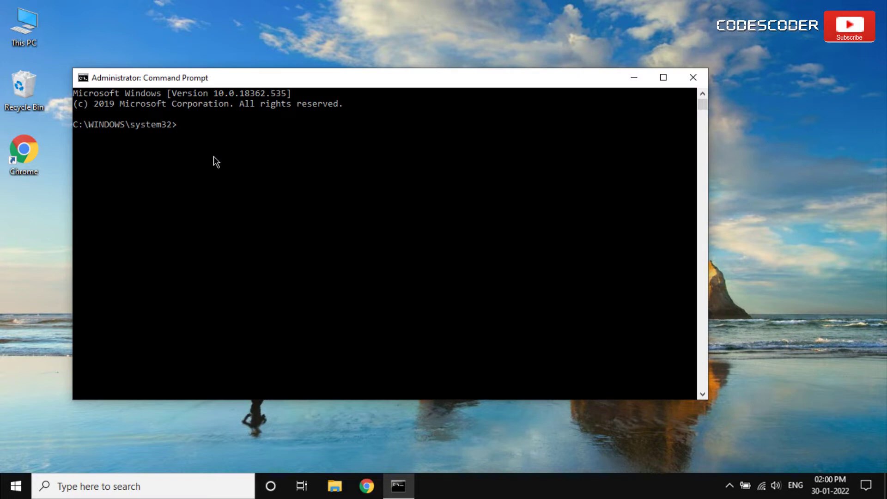
Run 'sfc /scannow' in the administrator Command Prompt
type("sfc /scannow")
key("Return")
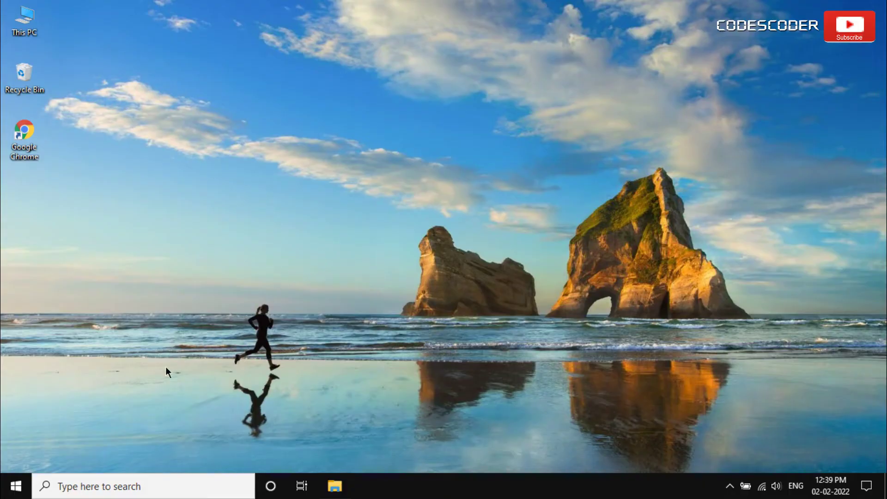
Go to Settings > Update & Security from the Start menu
left_click(7, 486)
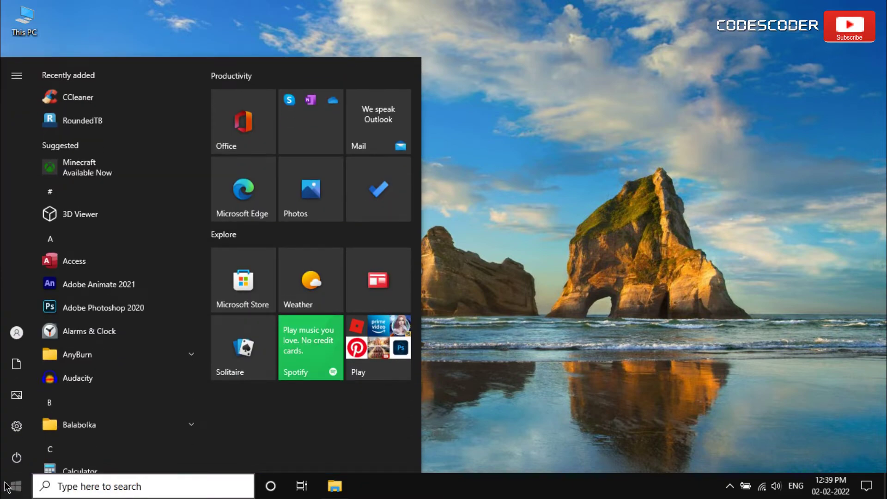
left_click(28, 426)
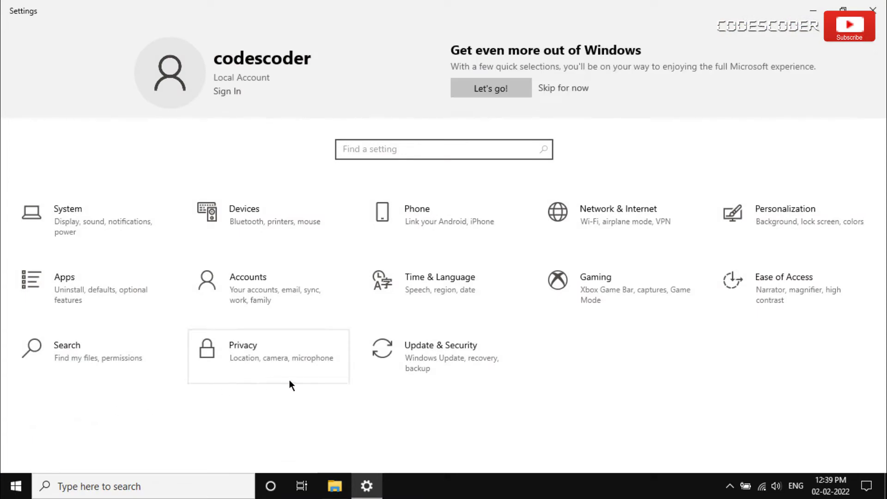
left_click(401, 356)
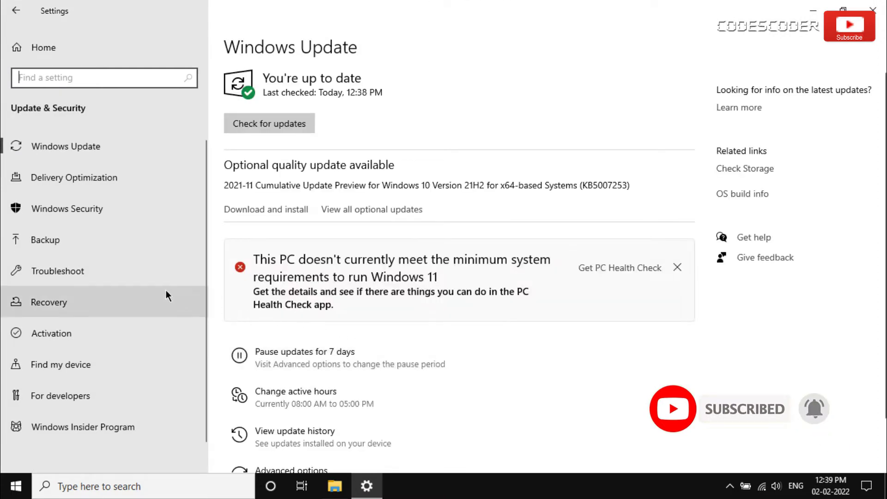
Run the Windows Update troubleshooter from Additional troubleshooters and close it when done
left_click(66, 270)
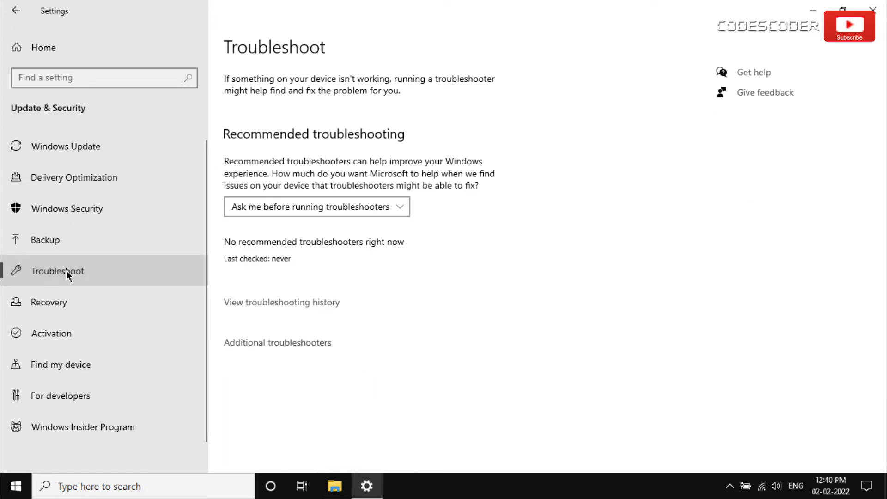
left_click(315, 343)
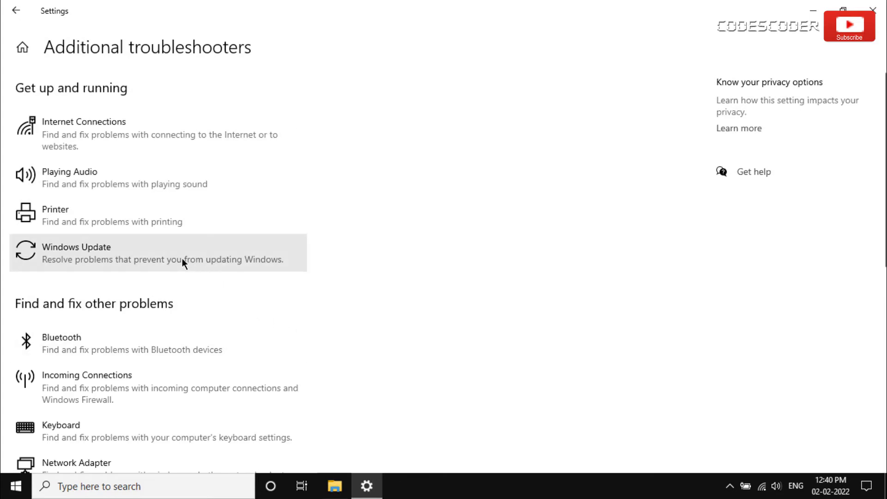
left_click(165, 253)
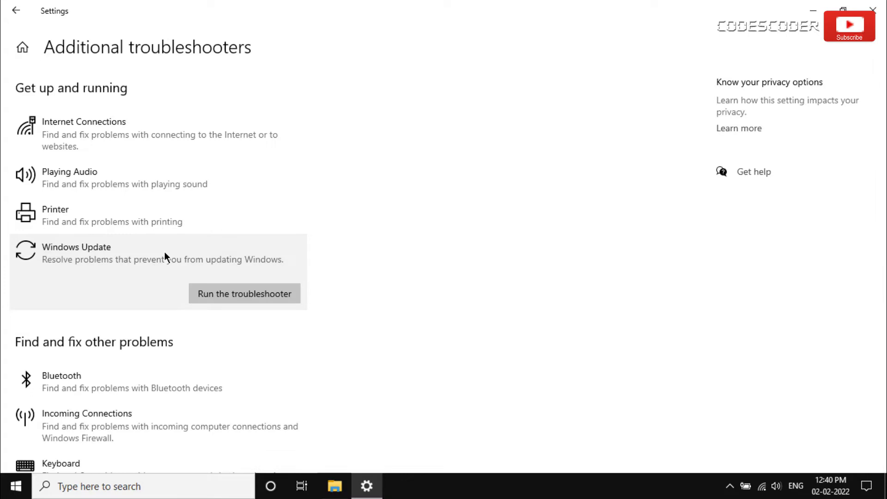
left_click(250, 294)
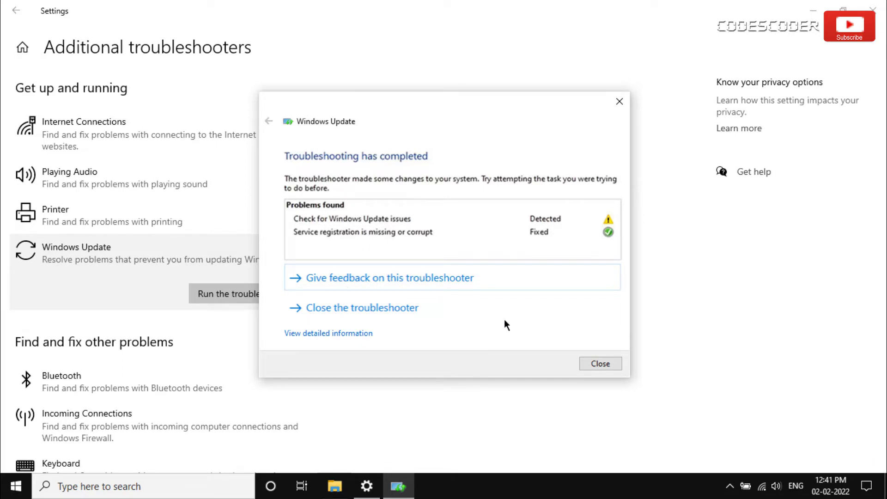
left_click(585, 362)
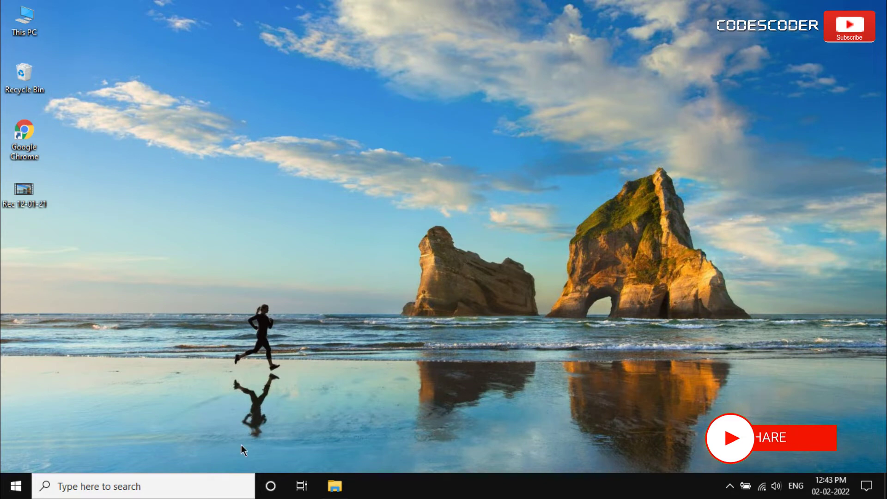
Restart the PC from the Start menu's Power options
left_click(11, 491)
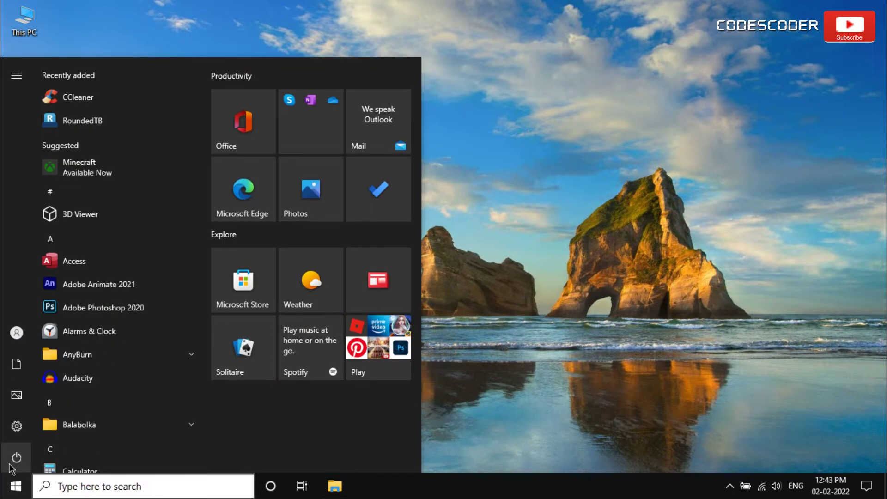
left_click(15, 457)
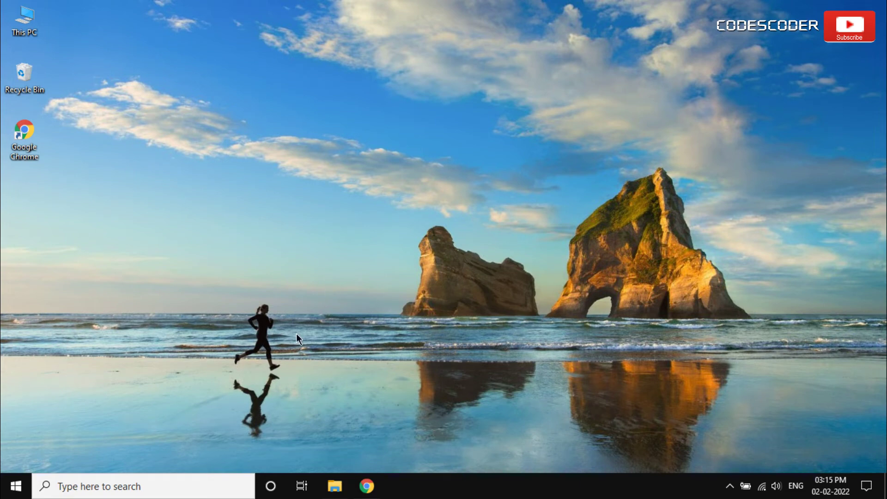
Search for 'command prompt' again and launch it as administrator
left_click(222, 487)
type("com")
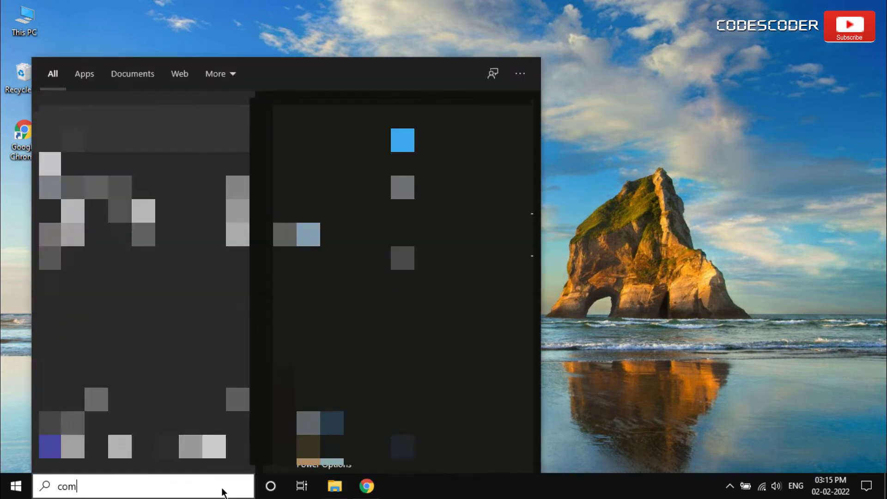
type("mand prompt")
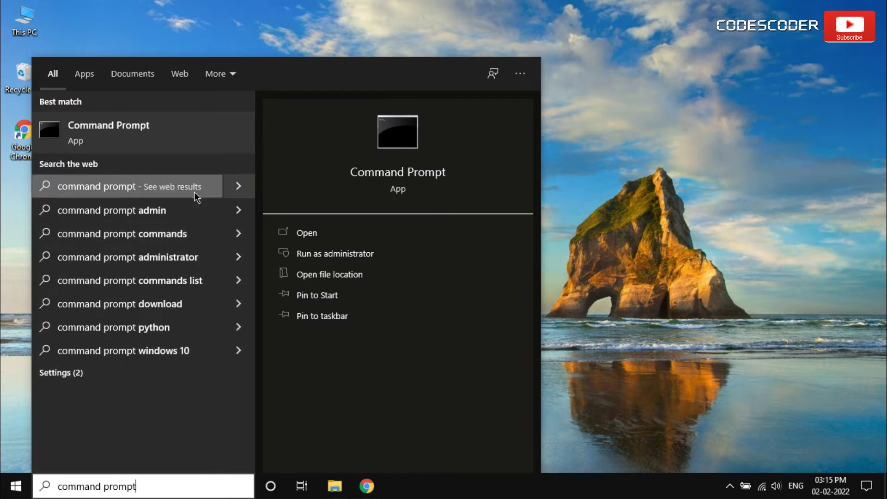
right_click(189, 140)
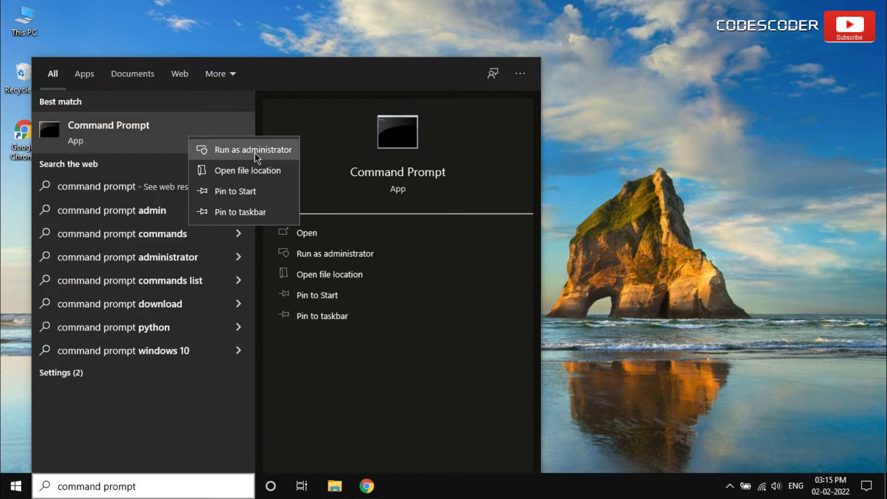
left_click(255, 154)
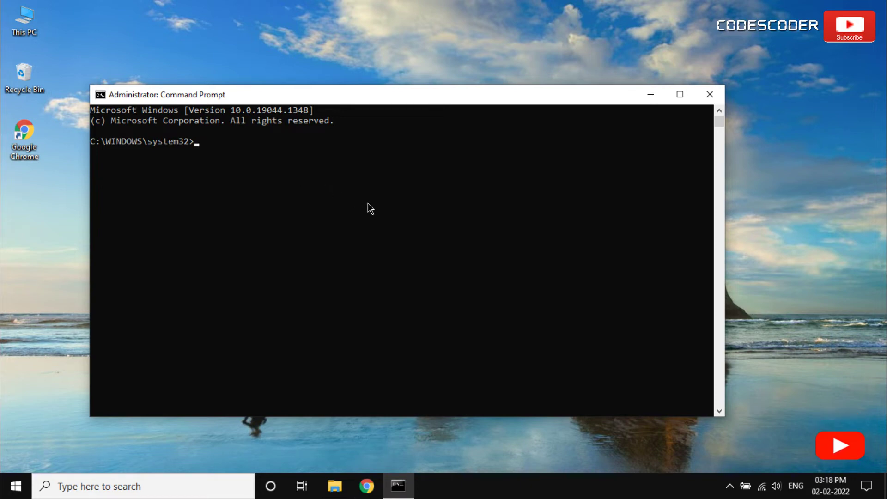
Run 'DISM /Online /Cleanup-Image /CheckHealth' to check the image for corruption
type("DISM /Online ")
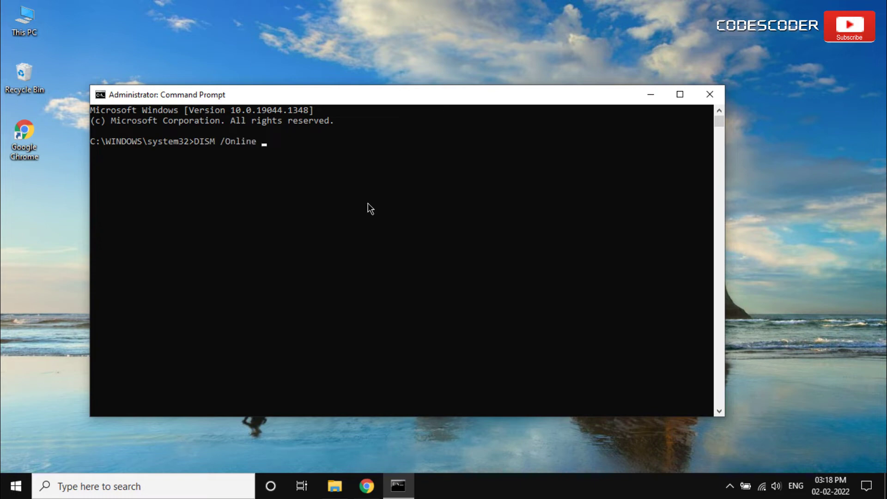
type("/Cleanup-Image /CheckHealth")
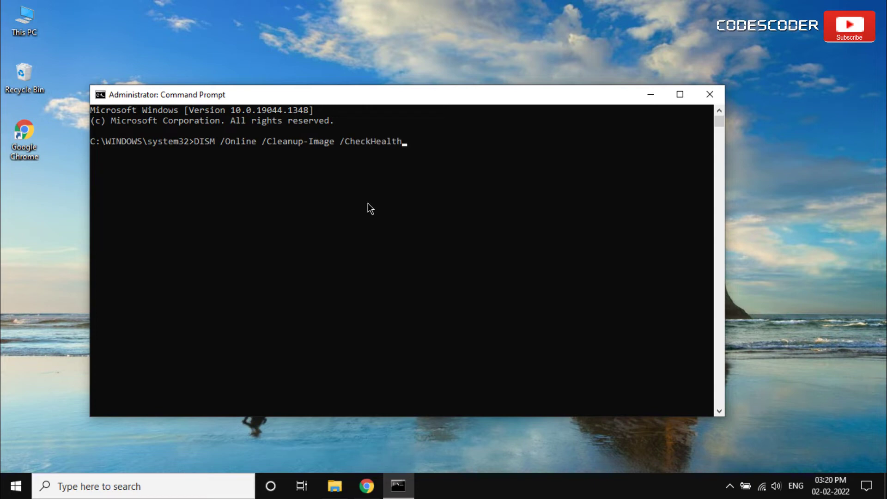
key("Return")
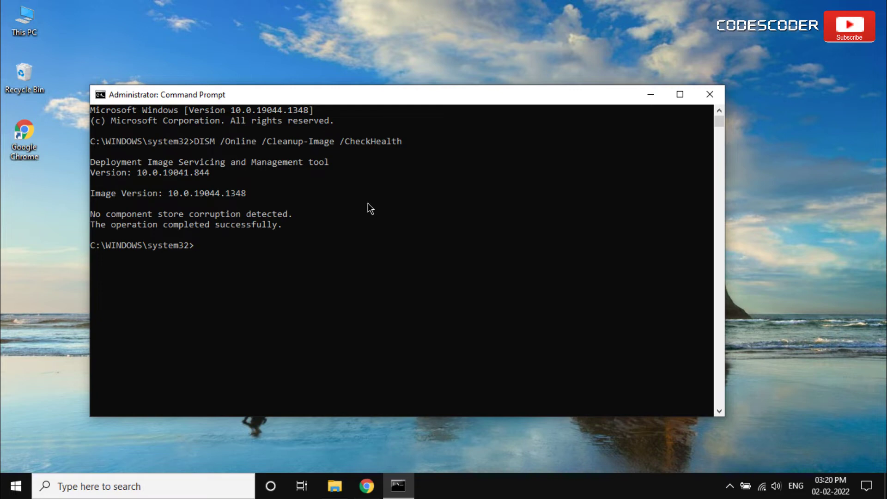
Run 'DISM /Online /Cleanup-Image /ScanHealth' through to 100% completion
type("DISM /Online /Cleanup-Image /ScanHealth")
key("Return")
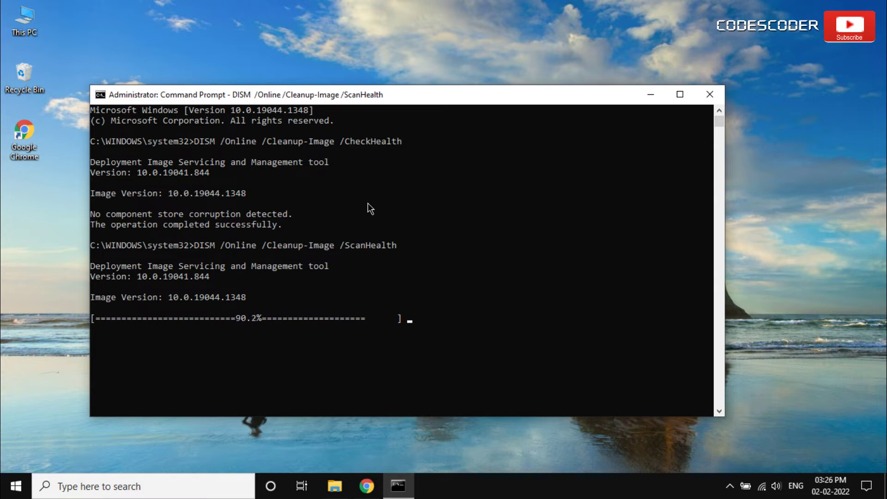
left_click(368, 202)
key("Escape")
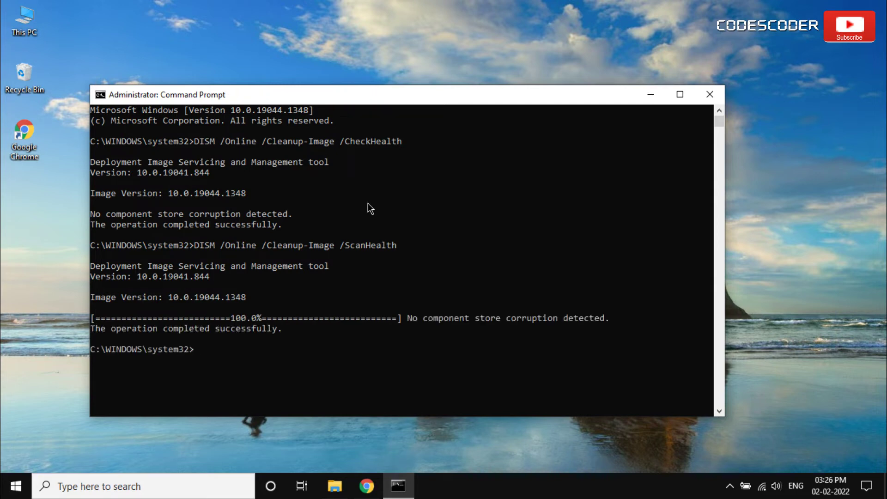
Run 'DISM /Online /Cleanup-Image /RestoreHealth' until the restore completes
type("DISM /Online /Cleanup-Image /RestoreHealth")
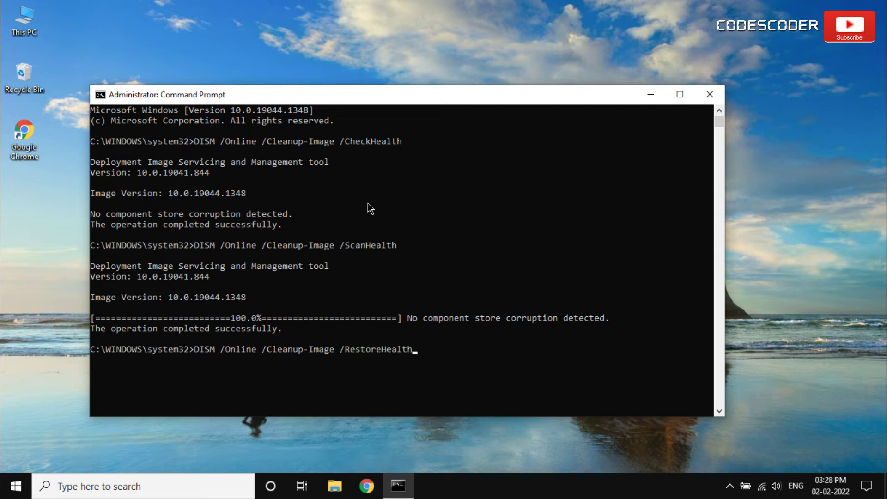
key("Return")
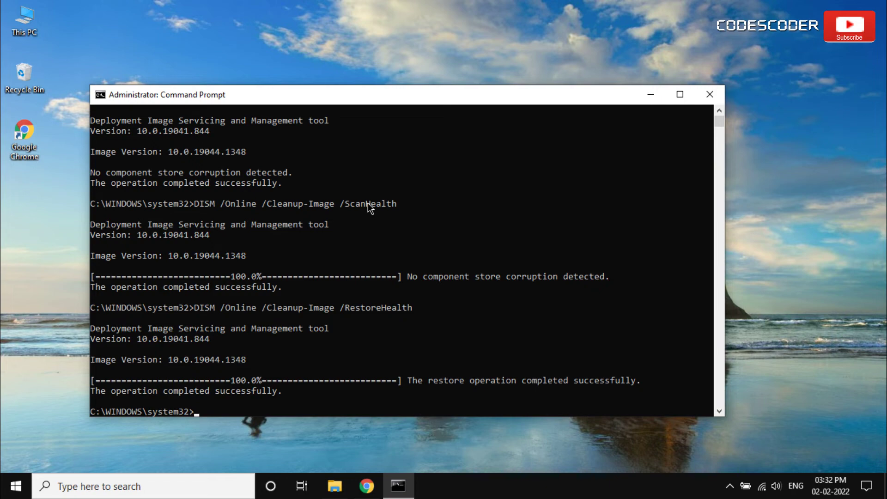
Hide Command Prompt and restart Windows from the Start menu's Power options
key("super+d")
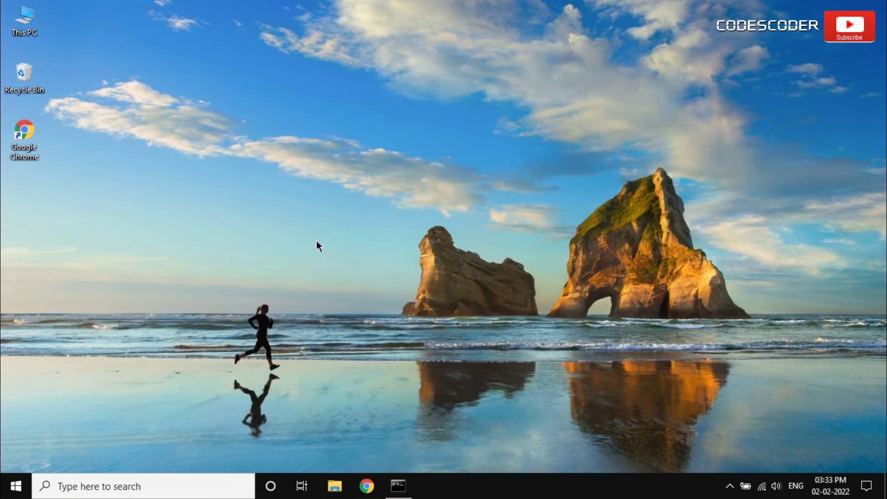
left_click(9, 493)
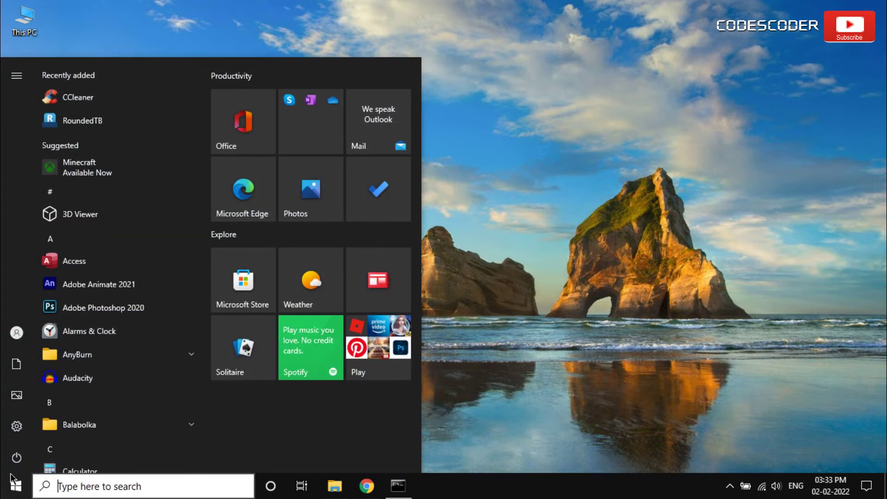
left_click(17, 457)
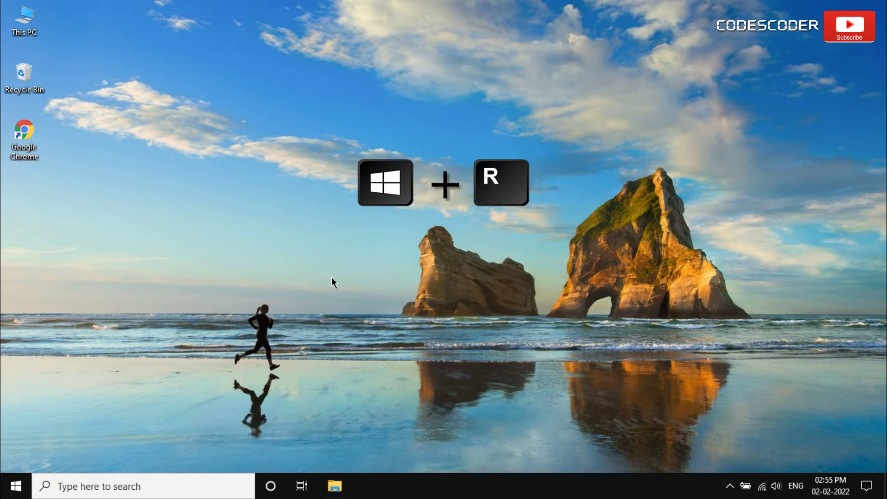
Launch the Services console with services.msc and scroll to the Windows Update entry
key("super+r")
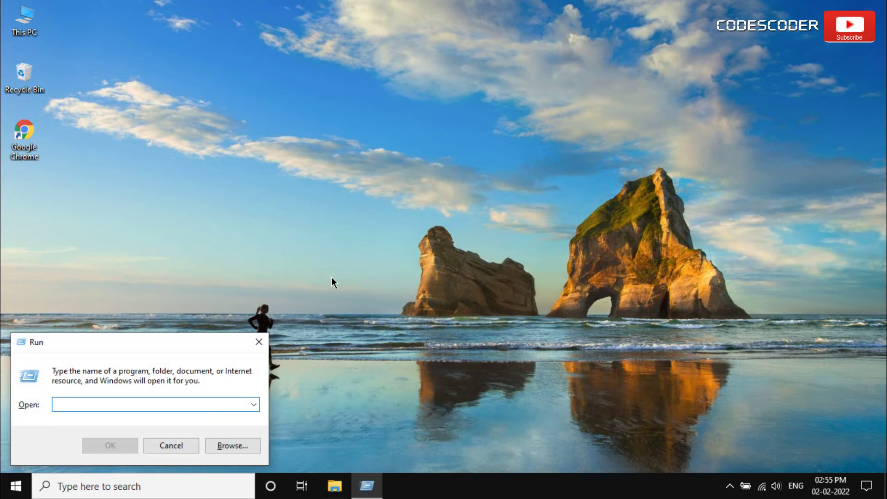
type("se")
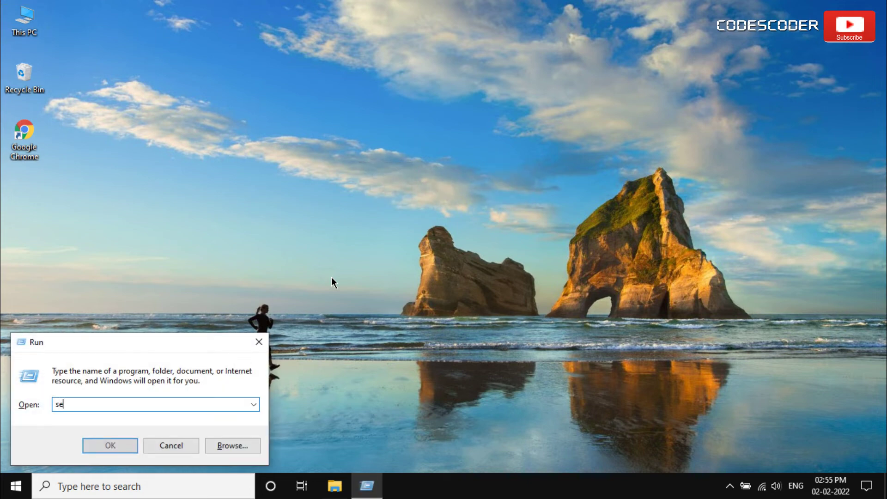
type("rvices.msc")
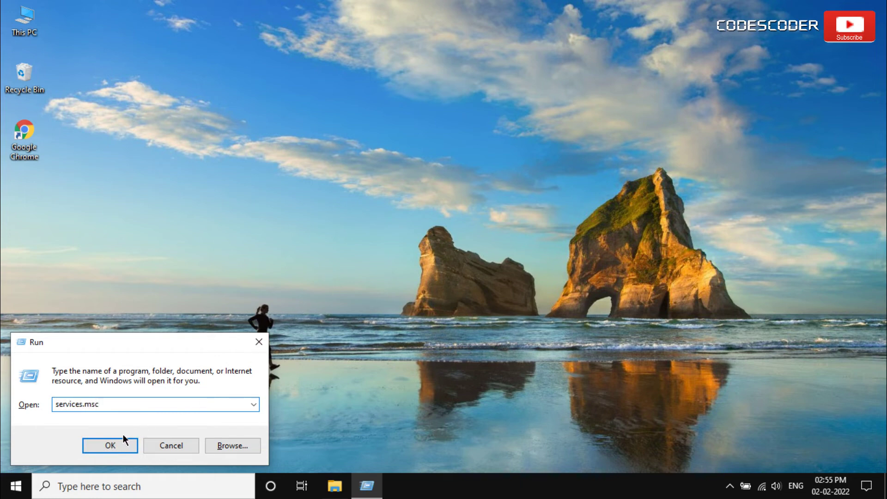
left_click(114, 443)
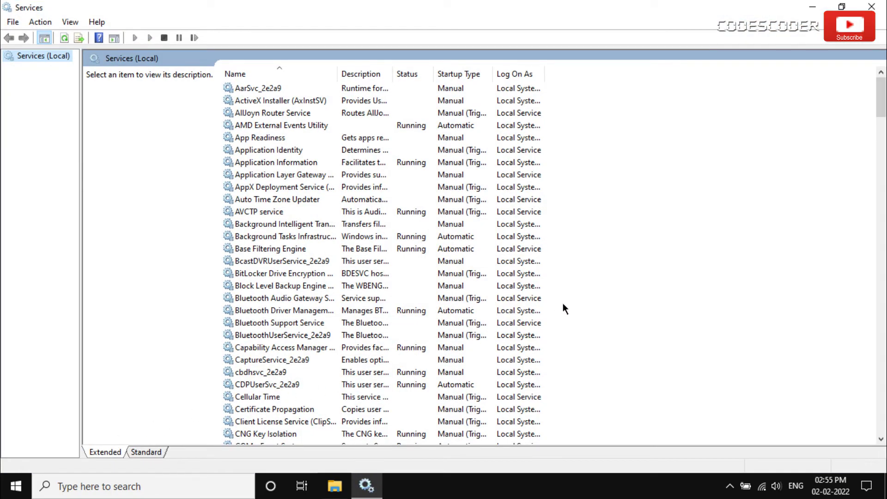
scroll(563, 302, "down", 15)
scroll(563, 303, "down", 20)
scroll(562, 303, "down", 20)
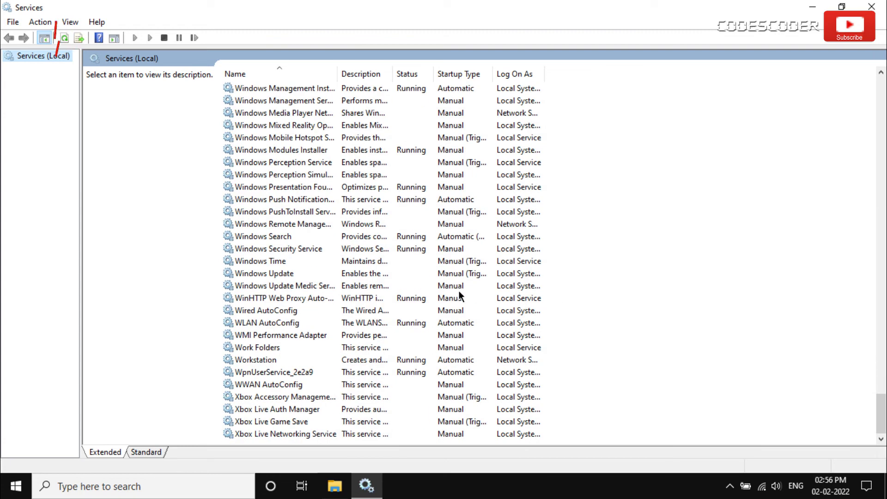
In Windows Update's properties, set Startup type to Disabled, apply and close
left_click(293, 274)
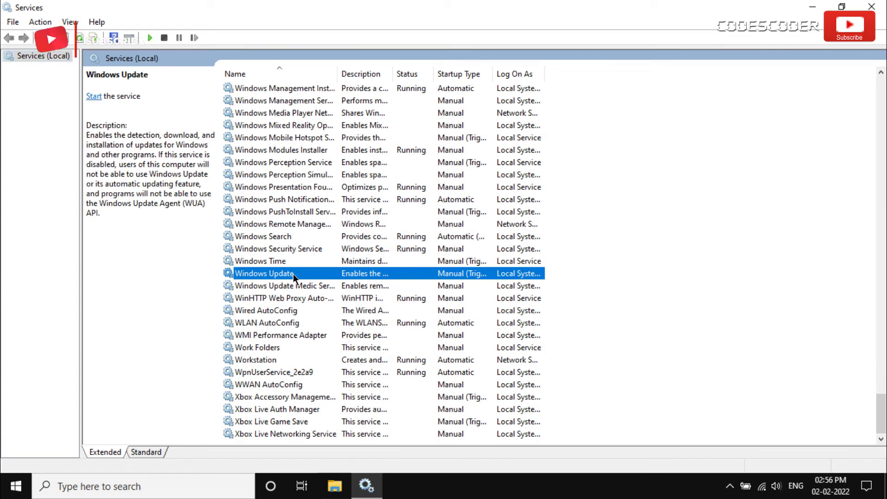
right_click(293, 273)
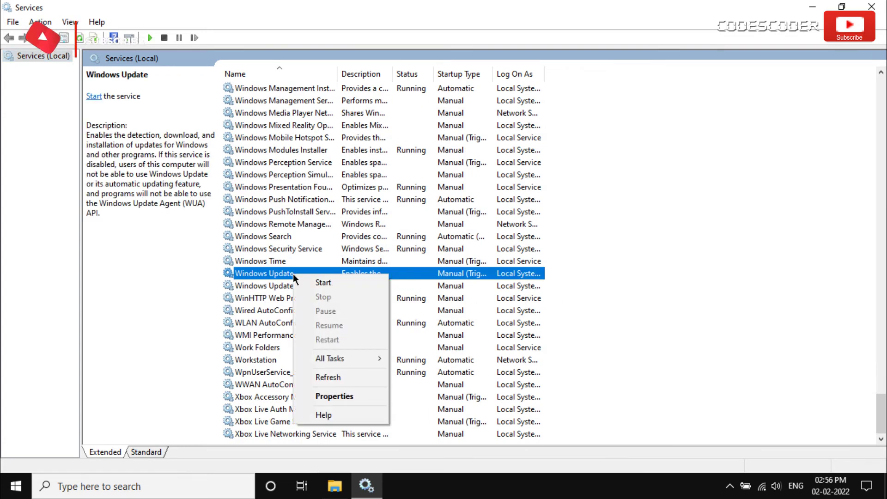
left_click(353, 396)
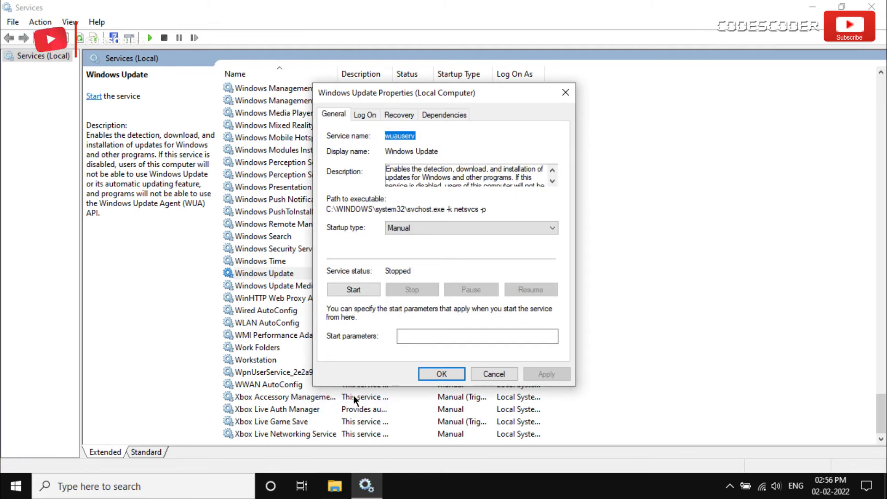
left_click(481, 229)
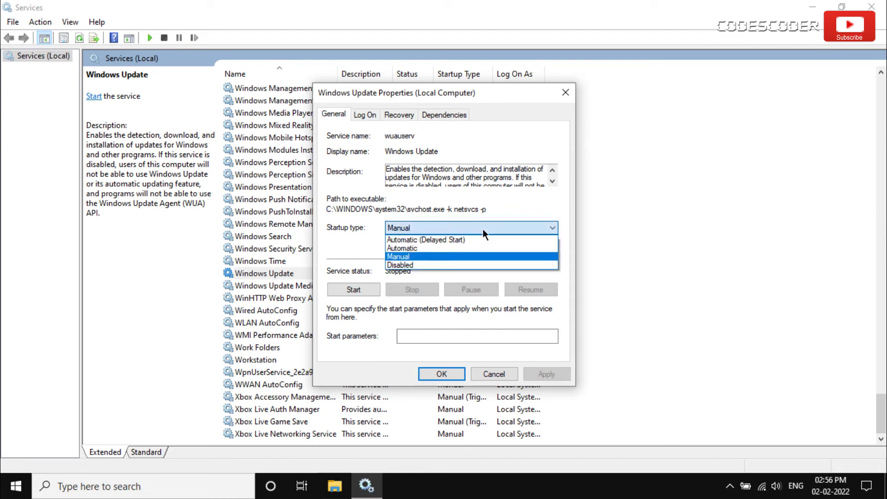
left_click(475, 265)
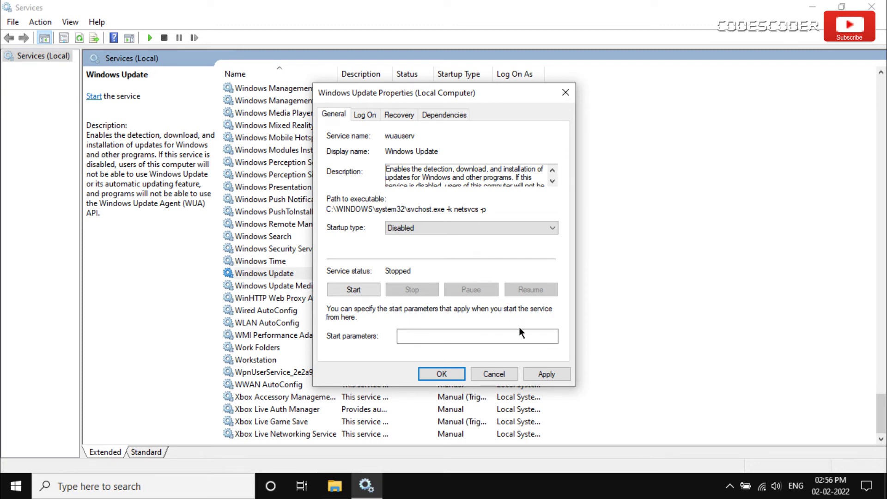
left_click(544, 374)
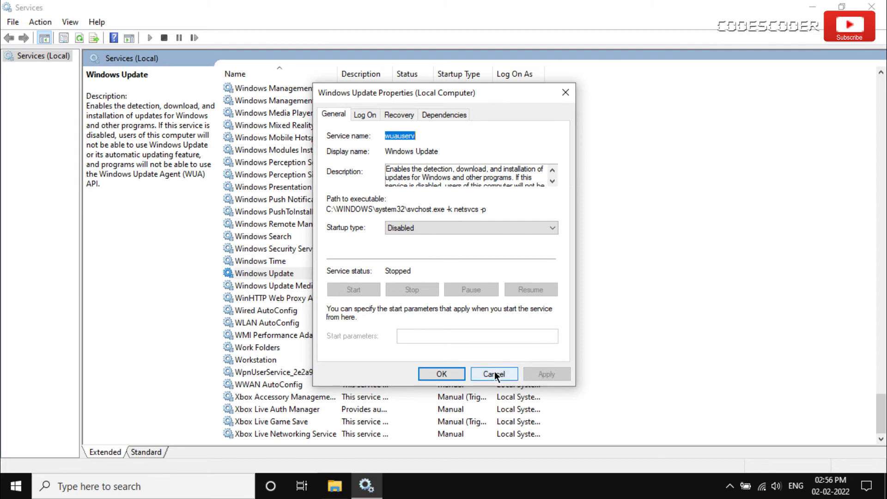
left_click(452, 375)
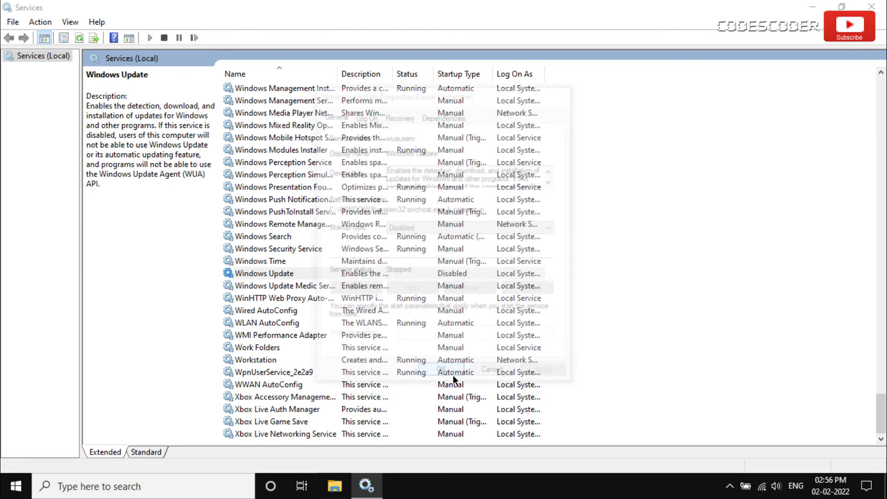
Browse from This PC into Local Disk (C:) and the Windows folder
key("super+d")
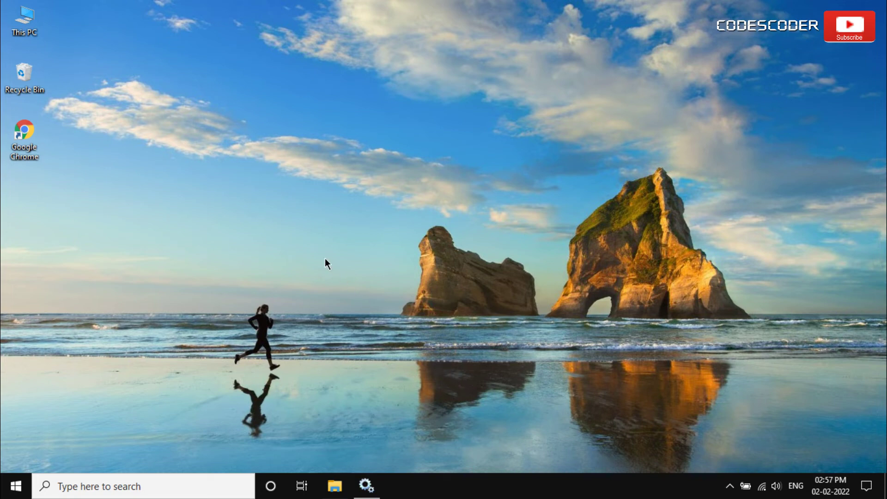
double_click(32, 20)
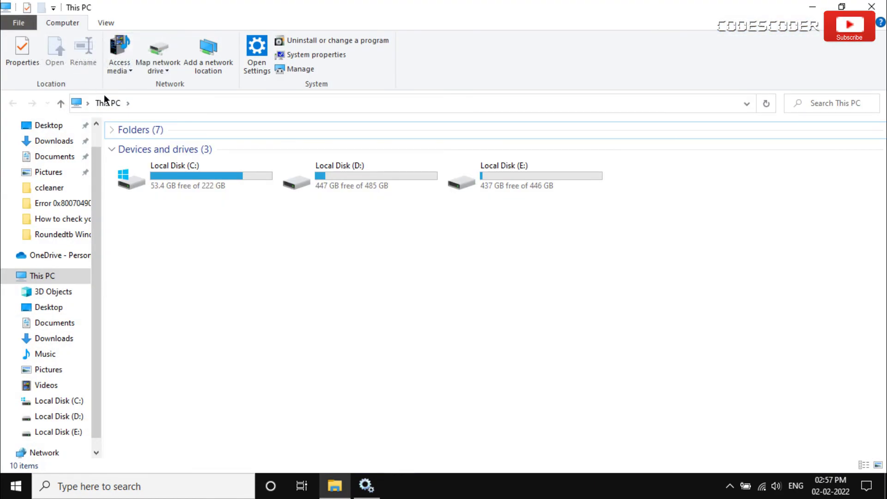
double_click(180, 178)
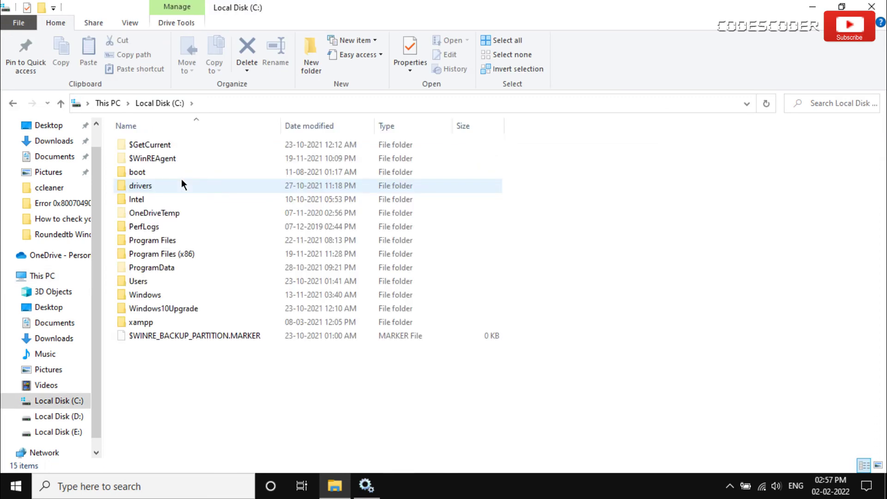
double_click(259, 294)
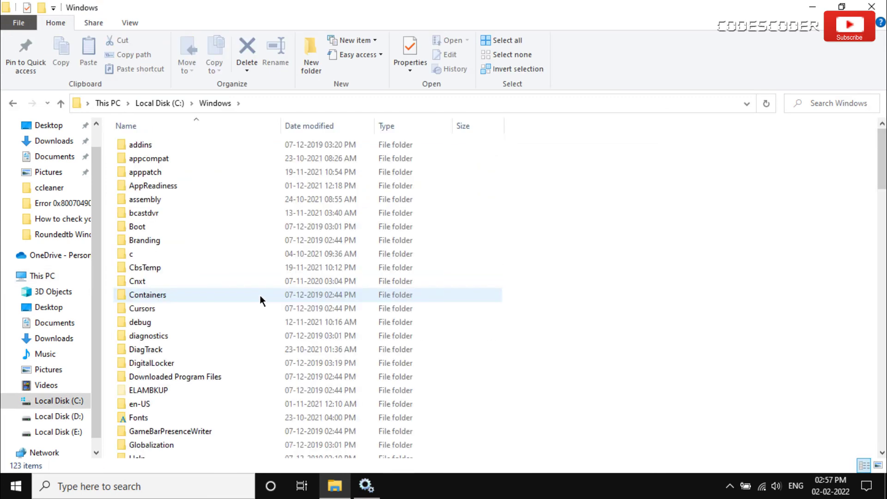
scroll(260, 294, "down", 13)
scroll(257, 298, "down", 3)
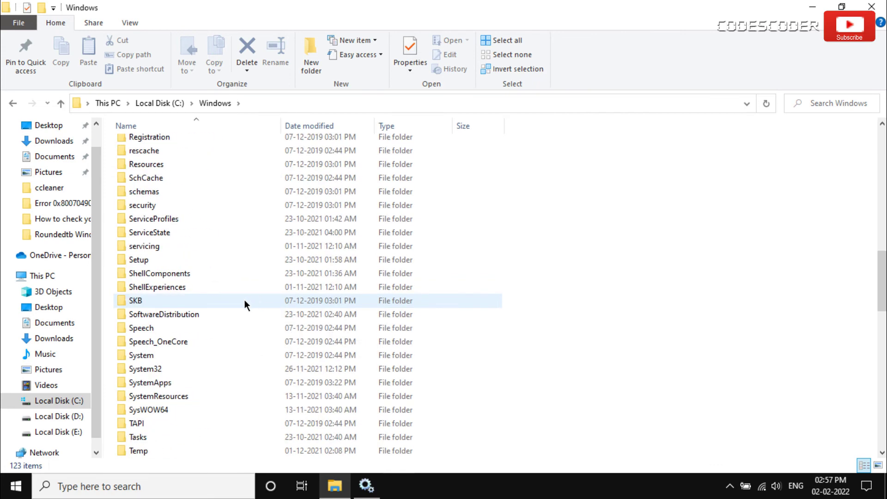
Rename SoftwareDistribution to SoftwareDistribution.old with admin approval, then show the desktop
left_click(195, 312)
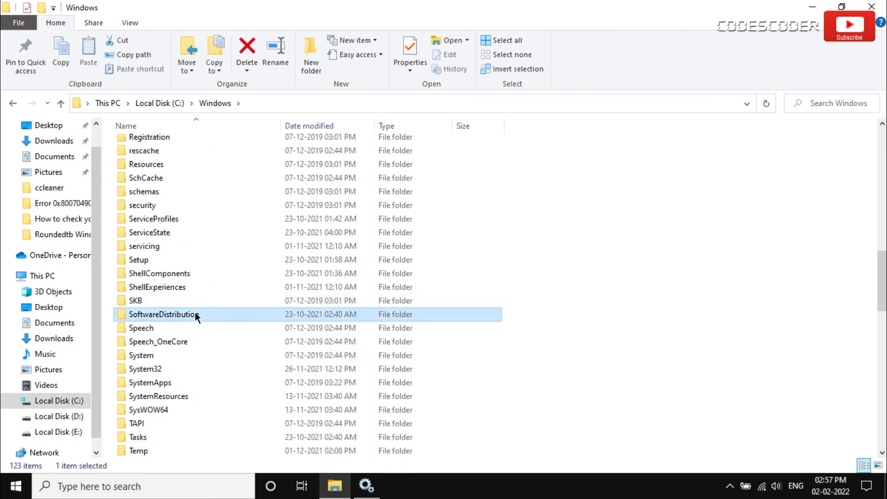
left_click(194, 312)
key("Right")
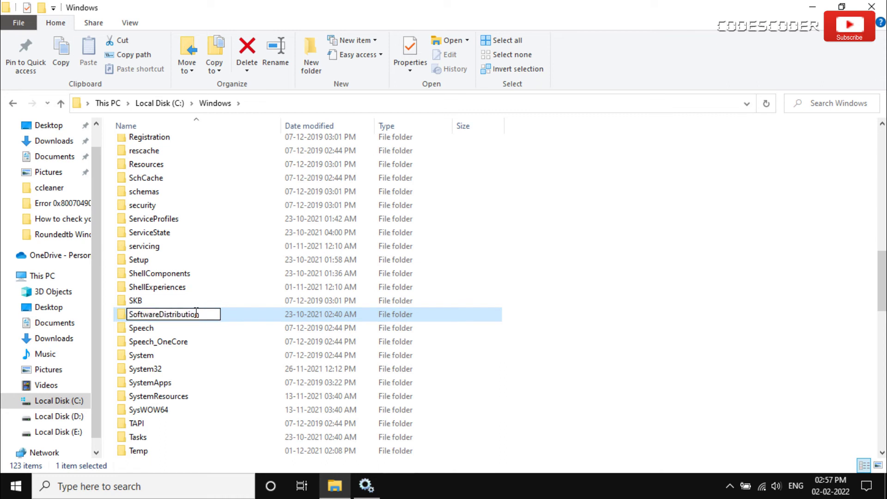
type(".old")
key("Return")
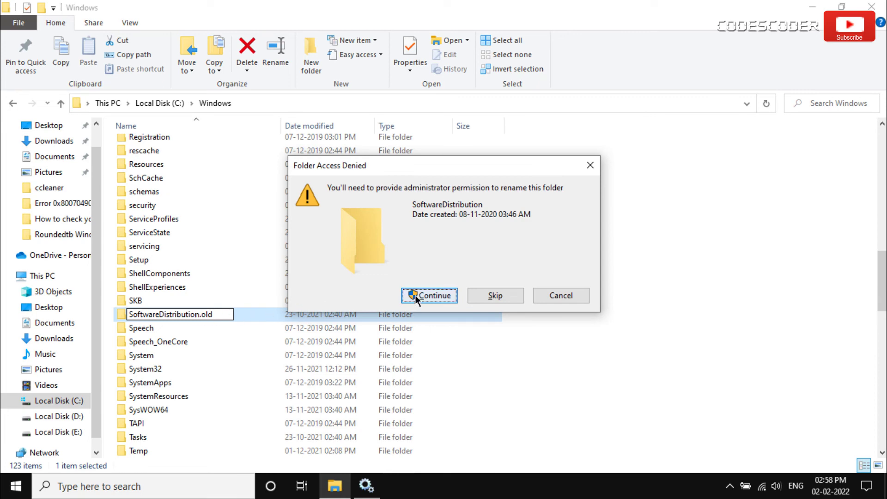
left_click(417, 294)
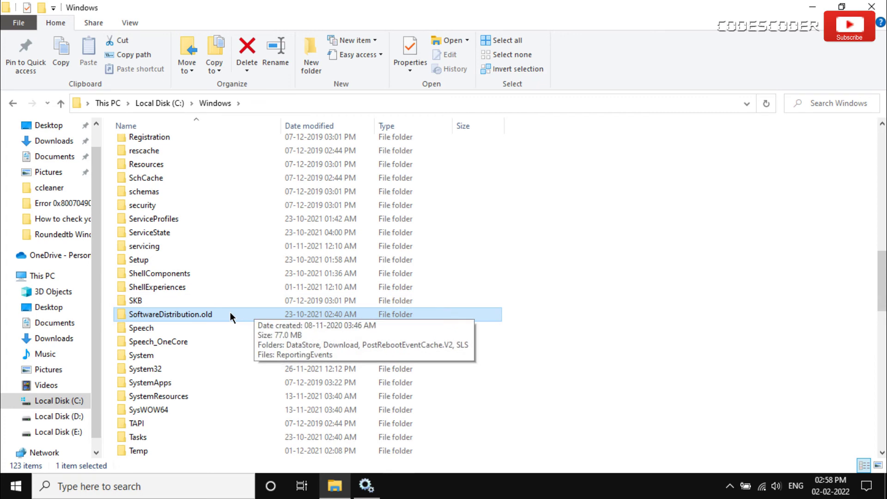
key("super+d")
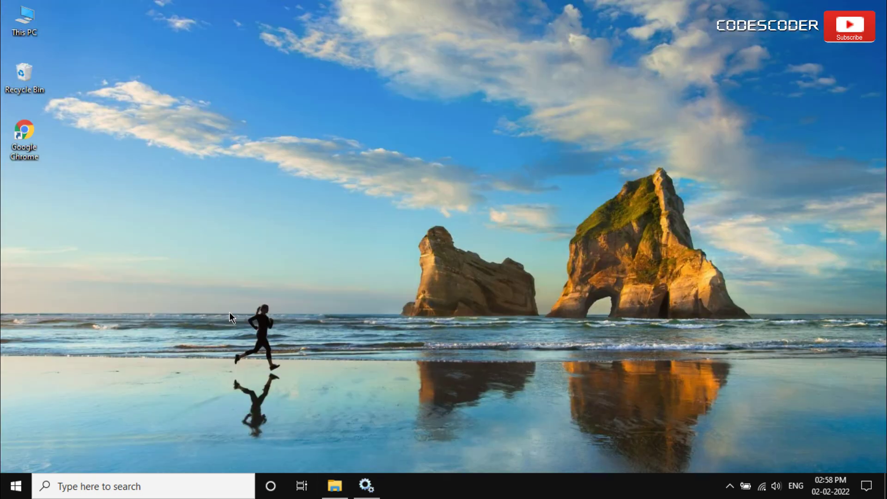
Choose Restart from the Start menu's Power options
left_click(9, 485)
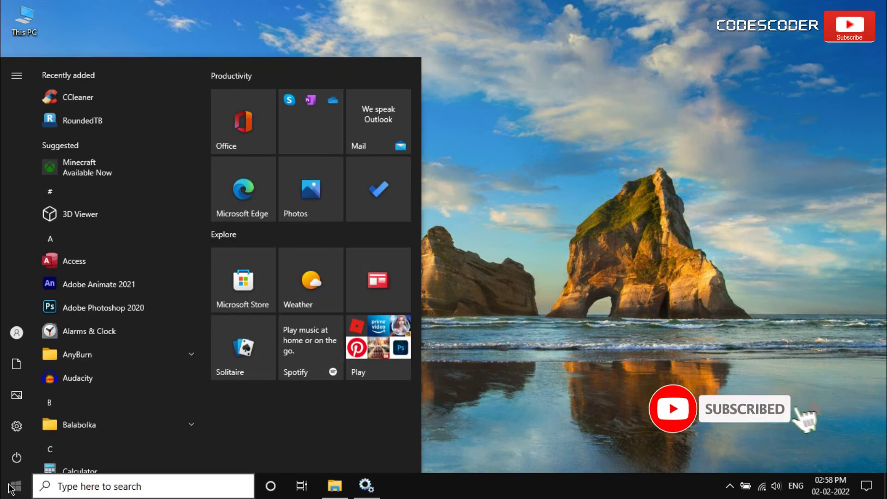
left_click(17, 460)
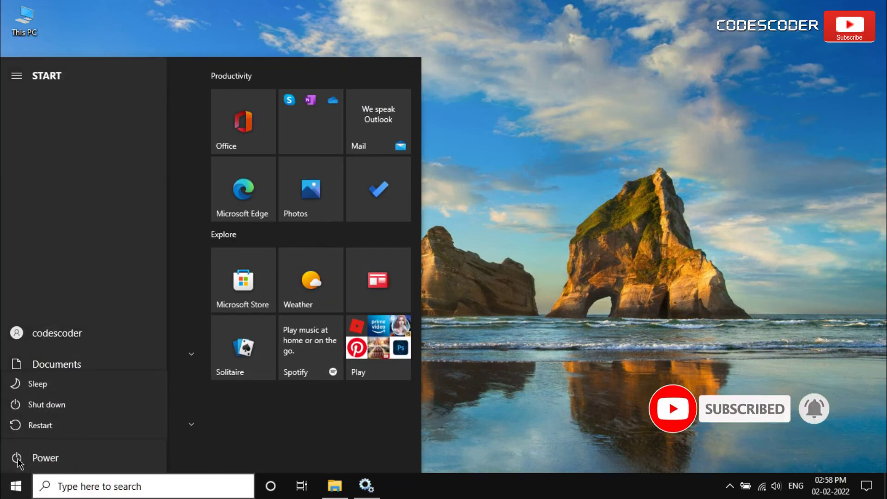
left_click(93, 428)
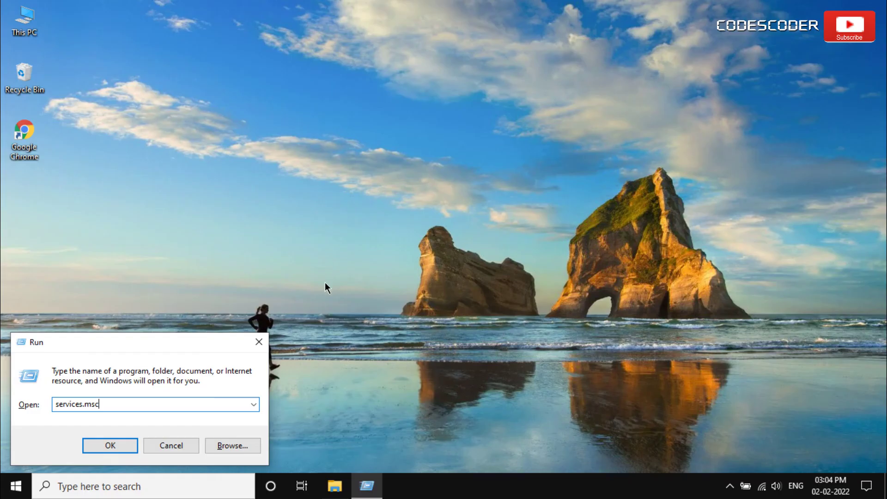
Launch the Services console and scroll down to Windows Update
left_click(134, 446)
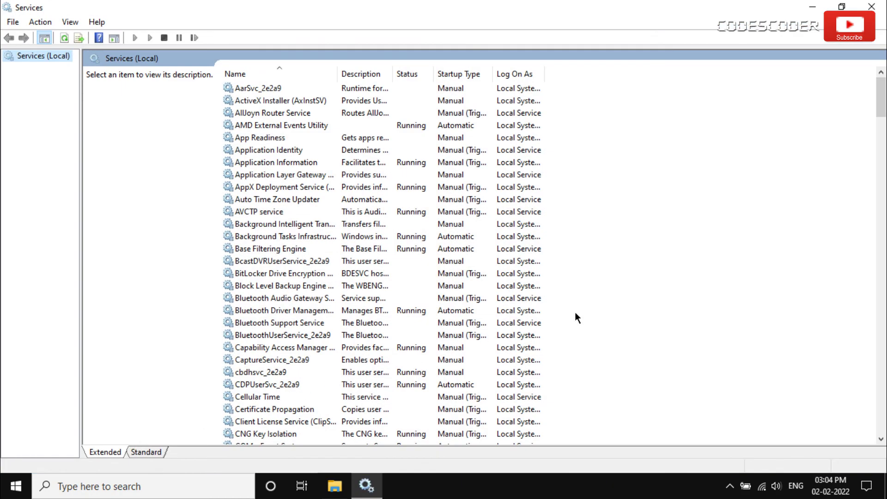
scroll(574, 311, "down", 12)
scroll(575, 312, "down", 20)
scroll(575, 311, "down", 20)
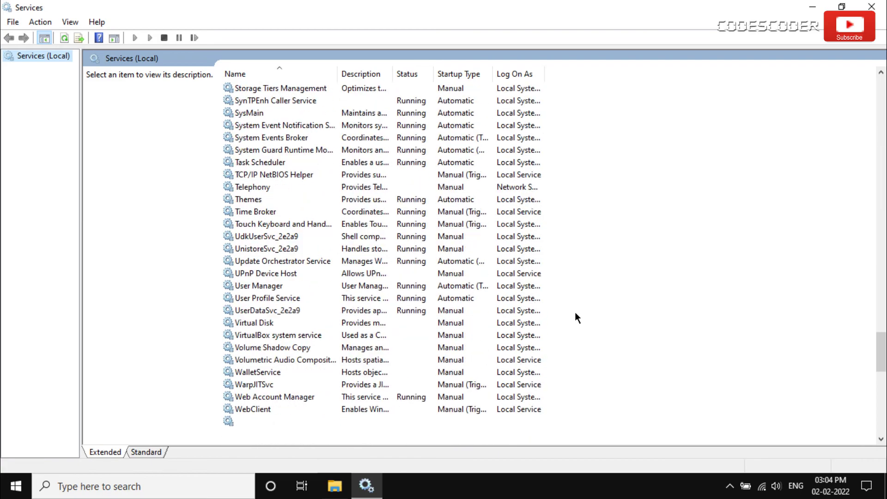
scroll(574, 312, "down", 15)
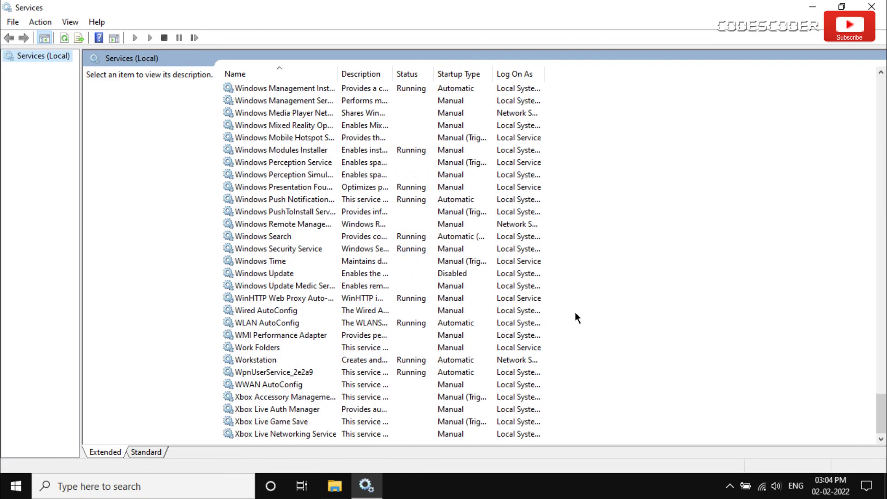
Set Windows Update's startup type to Manual, apply, close, and hide the console
left_click(311, 273)
right_click(310, 273)
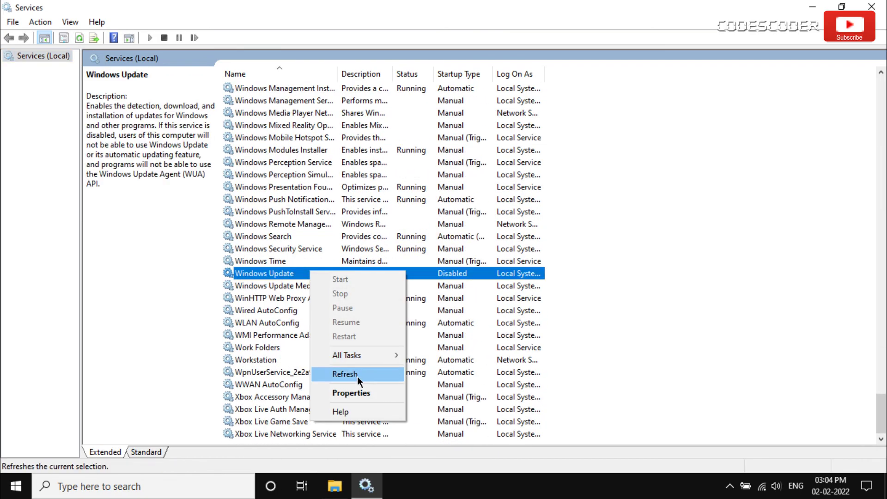
left_click(368, 393)
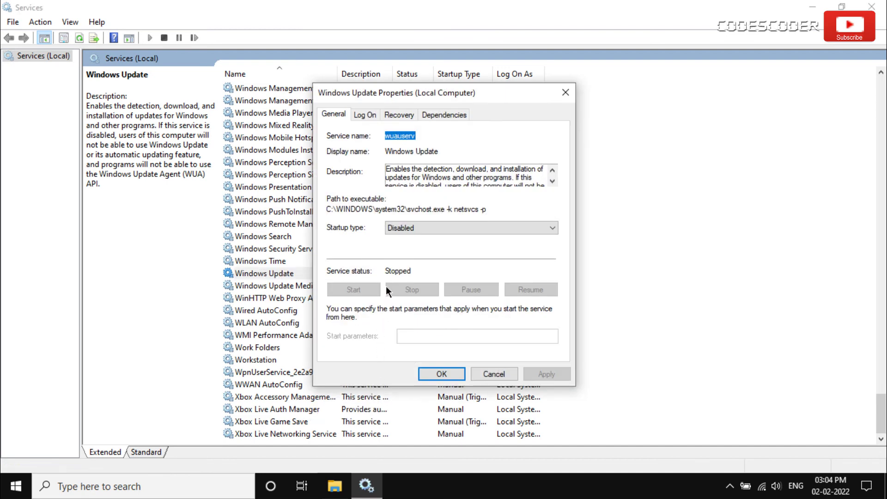
left_click(409, 228)
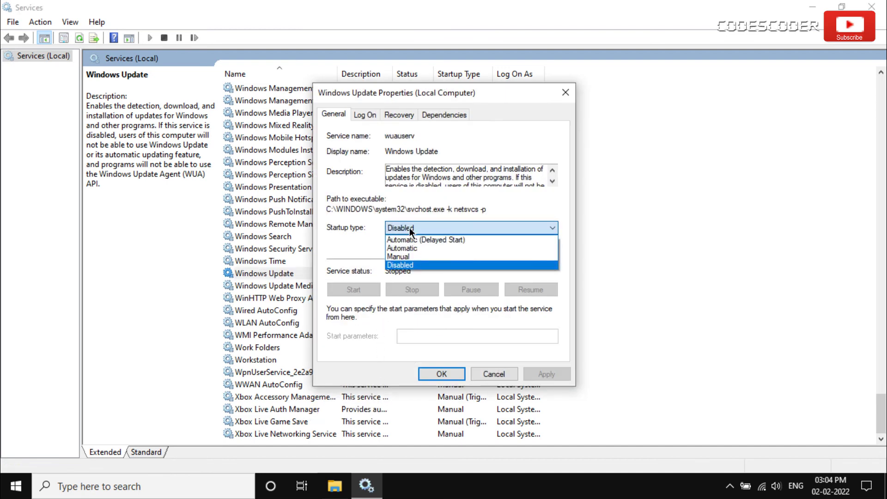
left_click(408, 257)
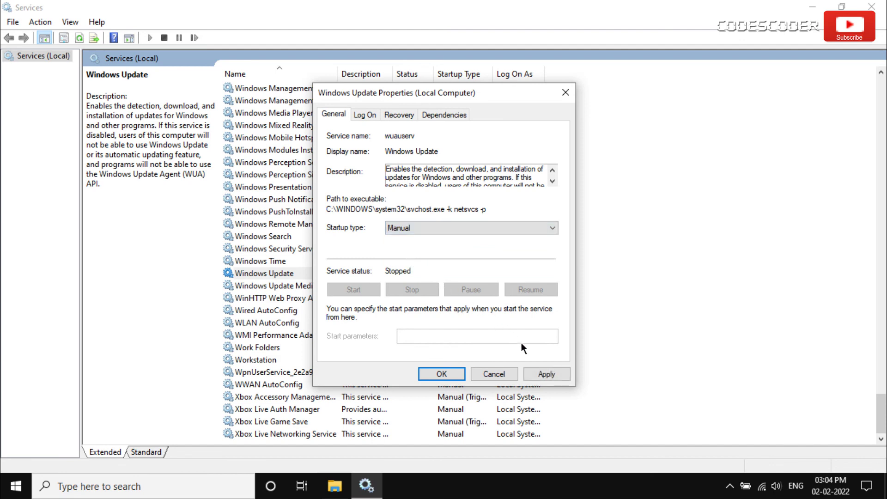
left_click(537, 369)
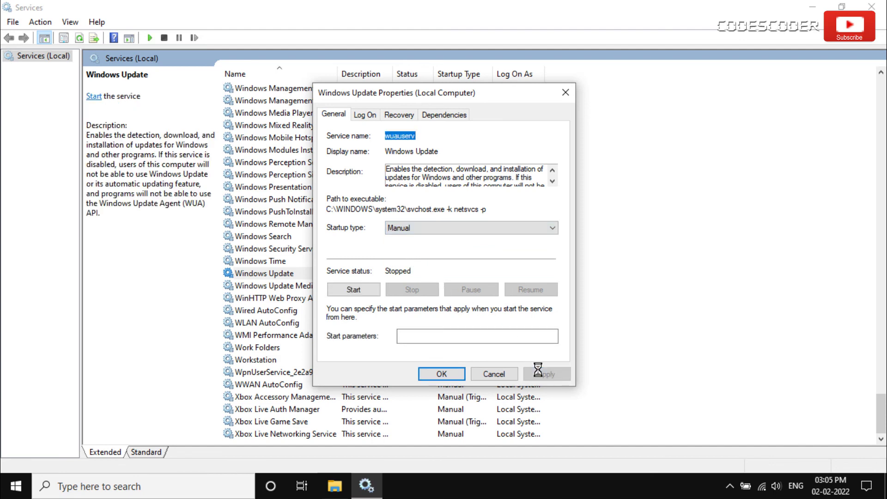
left_click(442, 373)
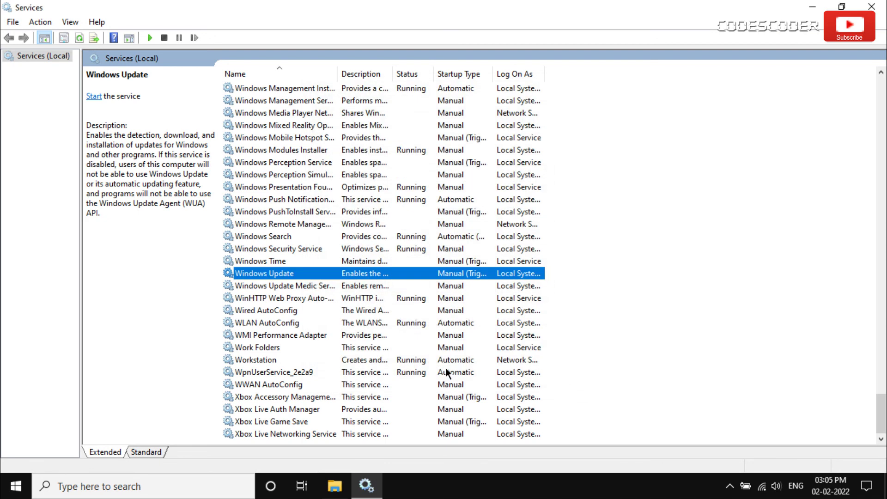
key("super+d")
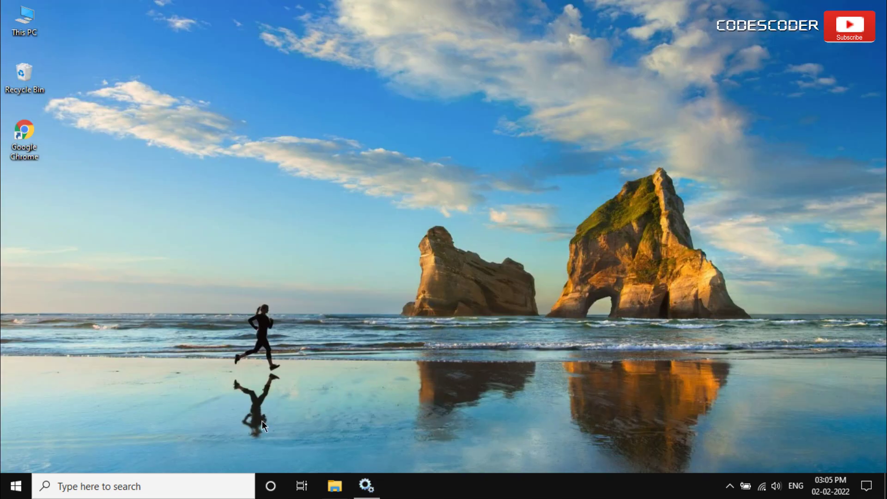
Choose Restart from the Start menu's Power options once more
left_click(17, 485)
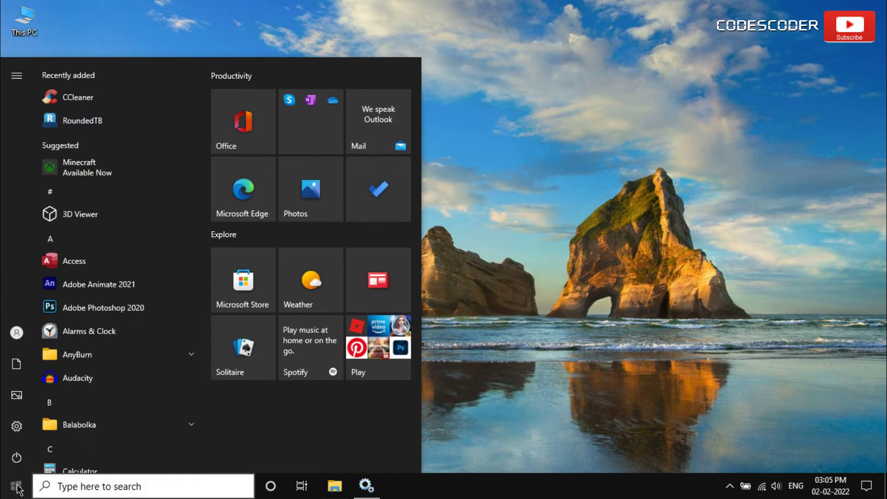
left_click(20, 458)
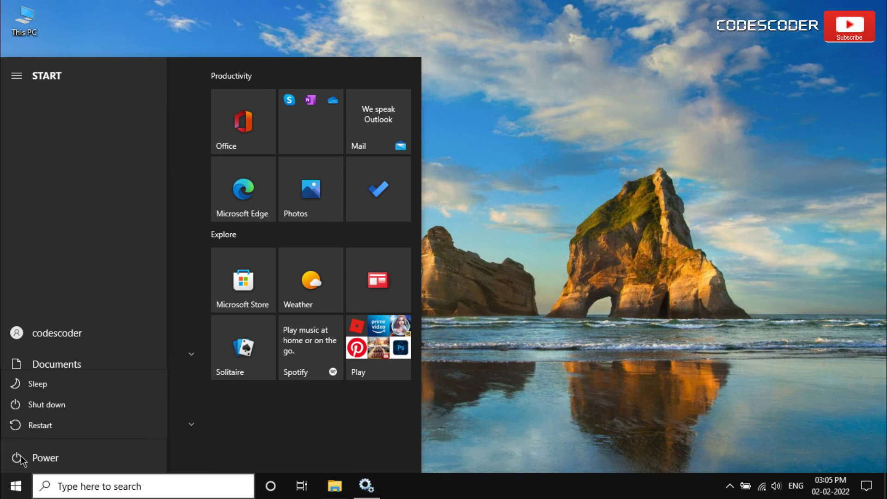
left_click(79, 430)
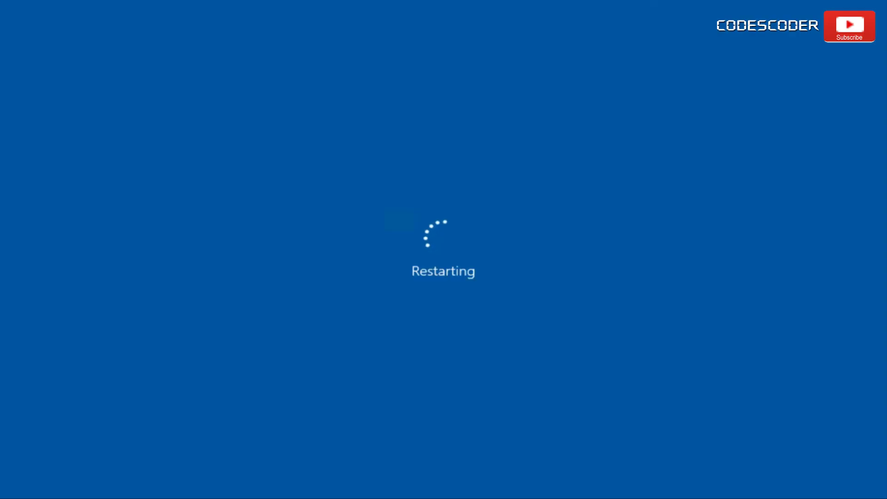